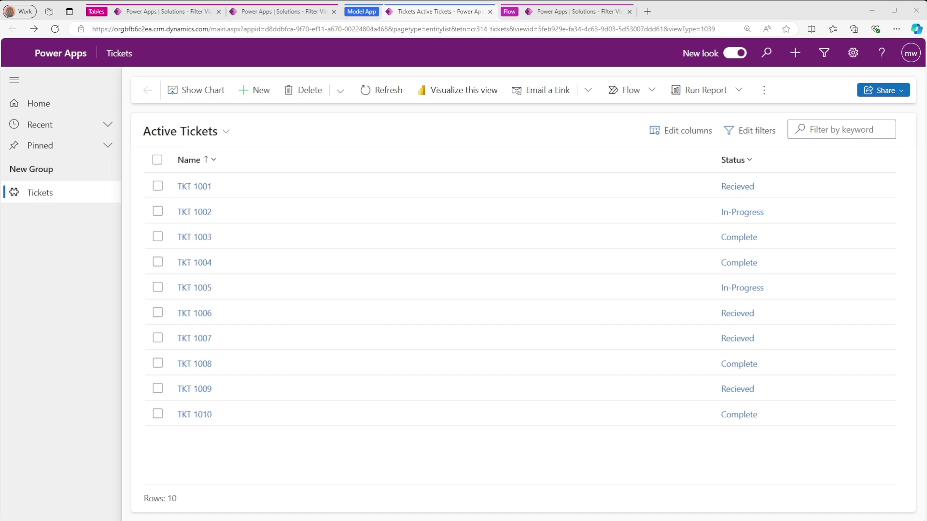
left_click(283, 12)
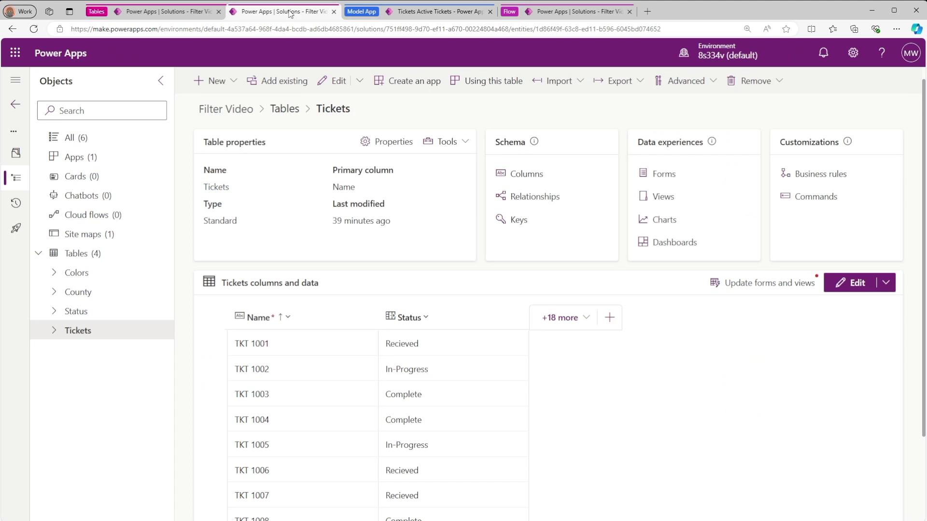
scroll(431, 256, "down", 1)
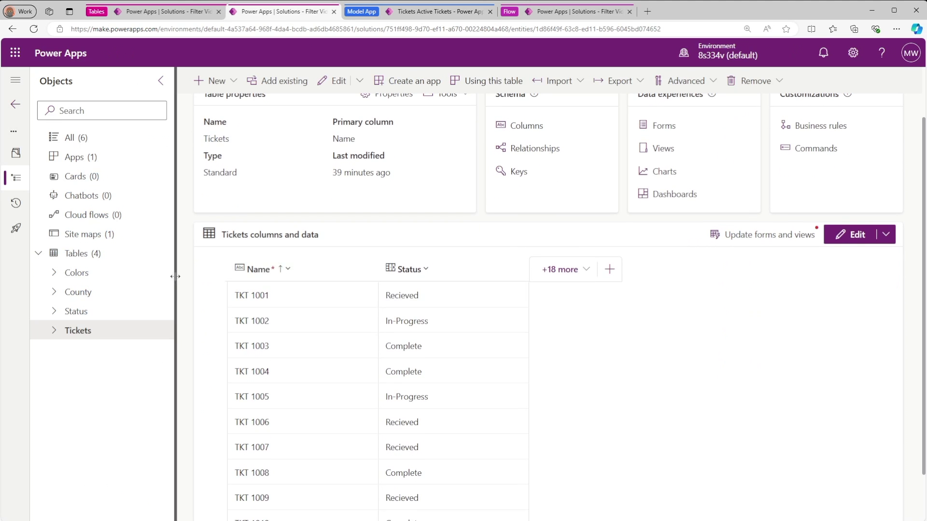
scroll(263, 269, "down", 1)
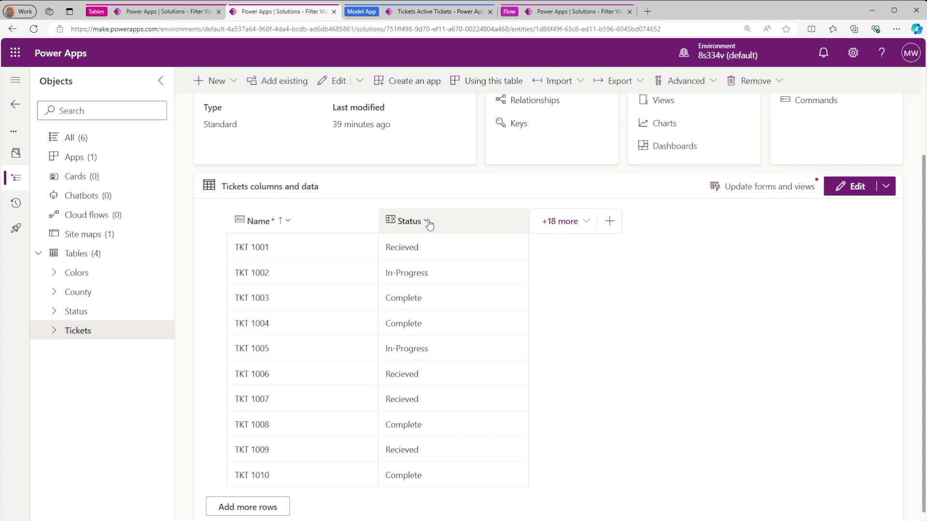
left_click(164, 13)
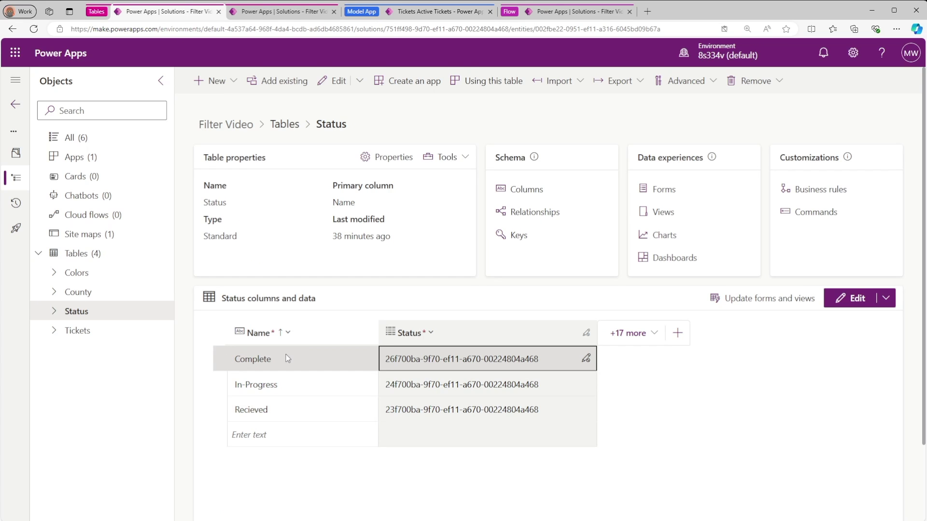
left_click(284, 13)
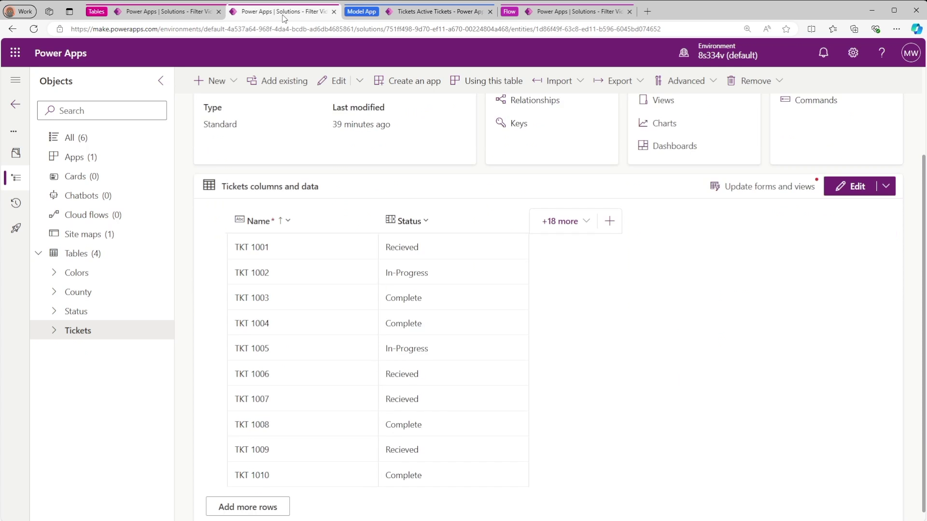
left_click(416, 13)
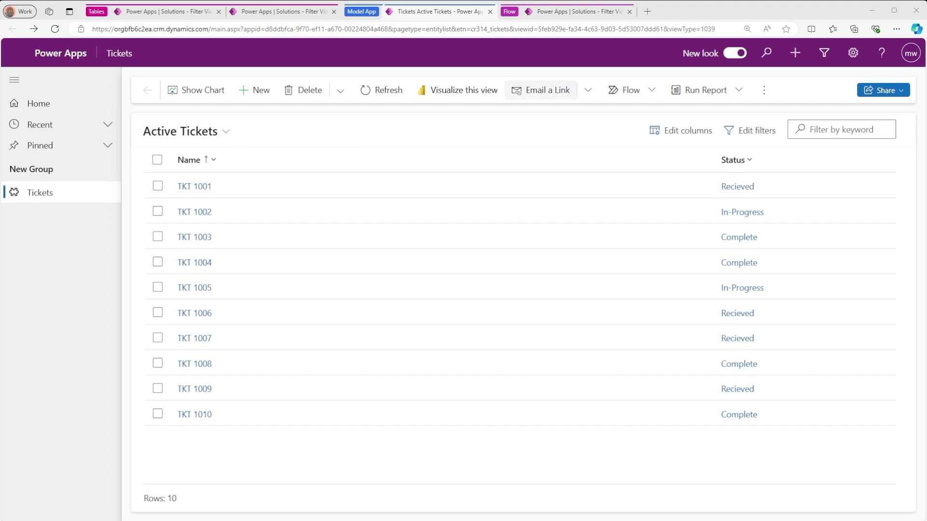
Start an automated cloud flow 'When a ticket is completed' using the Dataverse 'When a row is added, modified or deleted' trigger
left_click(556, 12)
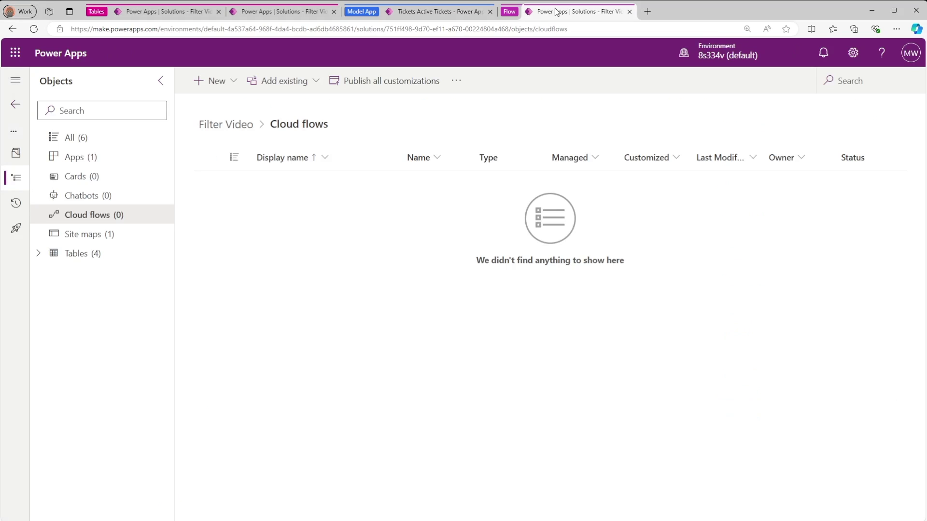
left_click(235, 89)
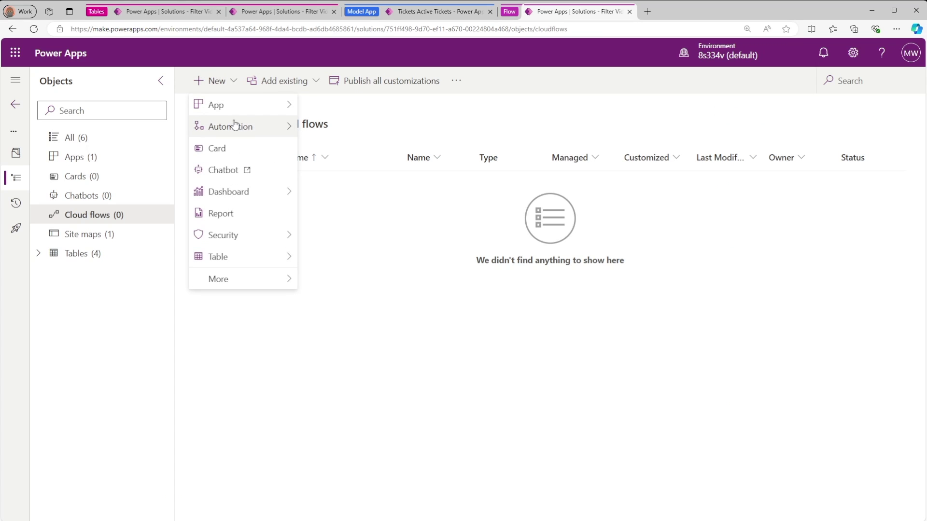
mouse_move(235, 126)
mouse_move(321, 127)
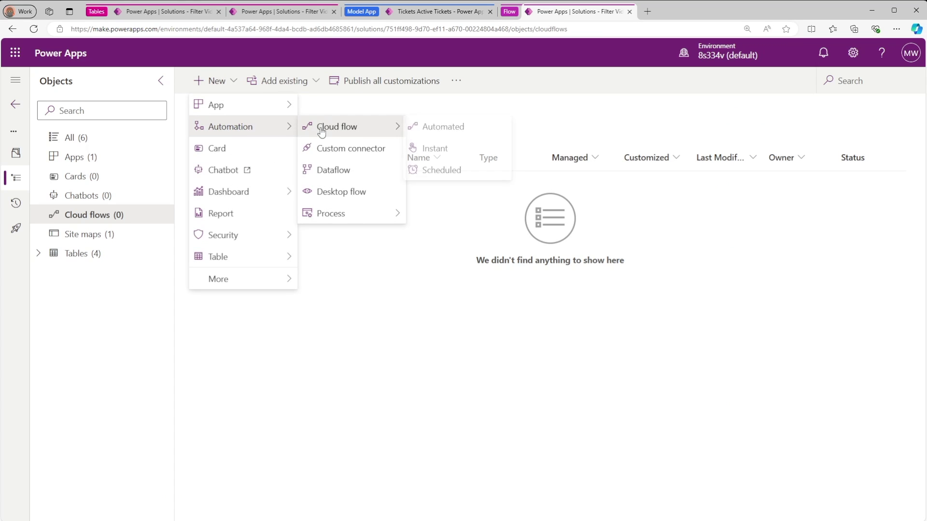
left_click(447, 126)
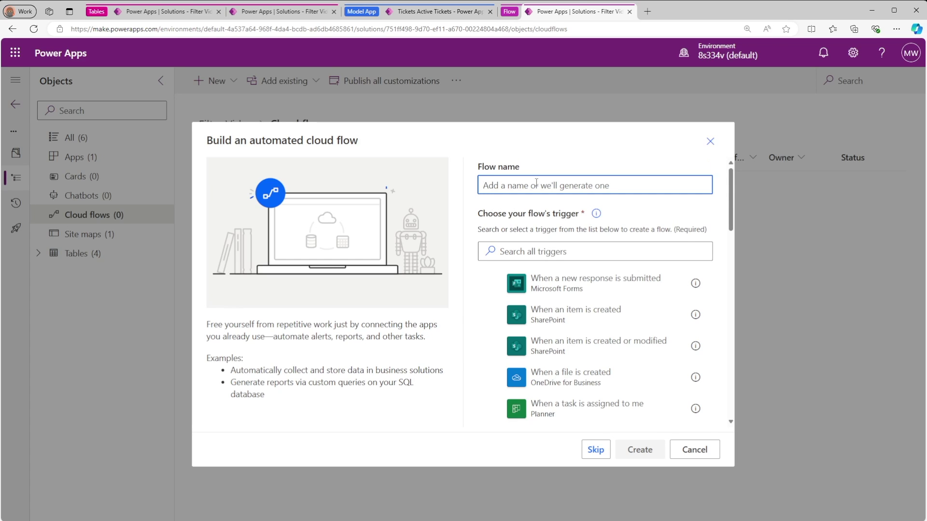
type("When a ti")
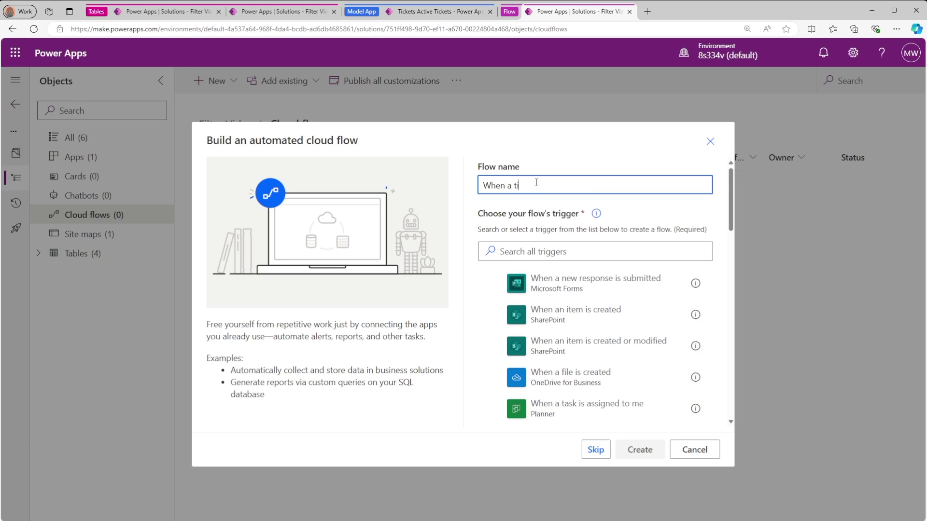
type("cket is completed")
left_click(635, 226)
left_click(621, 251)
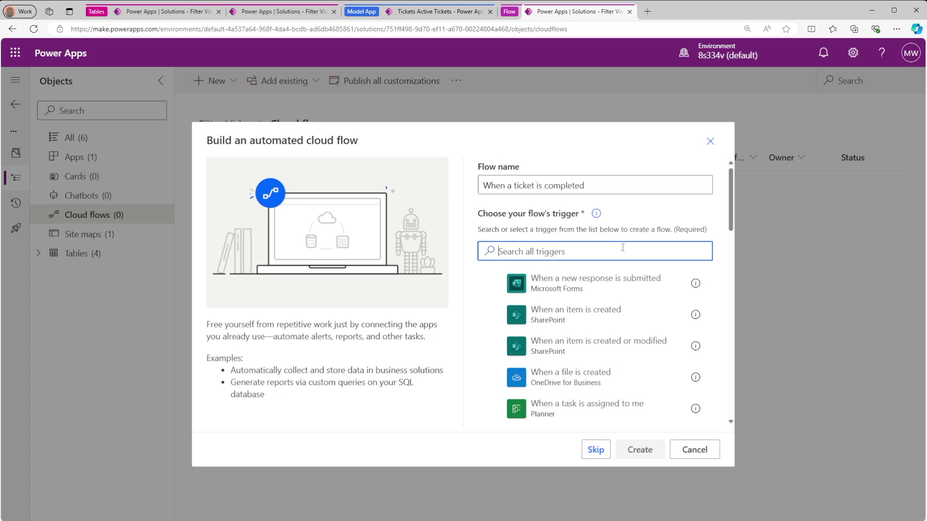
type("dataverse")
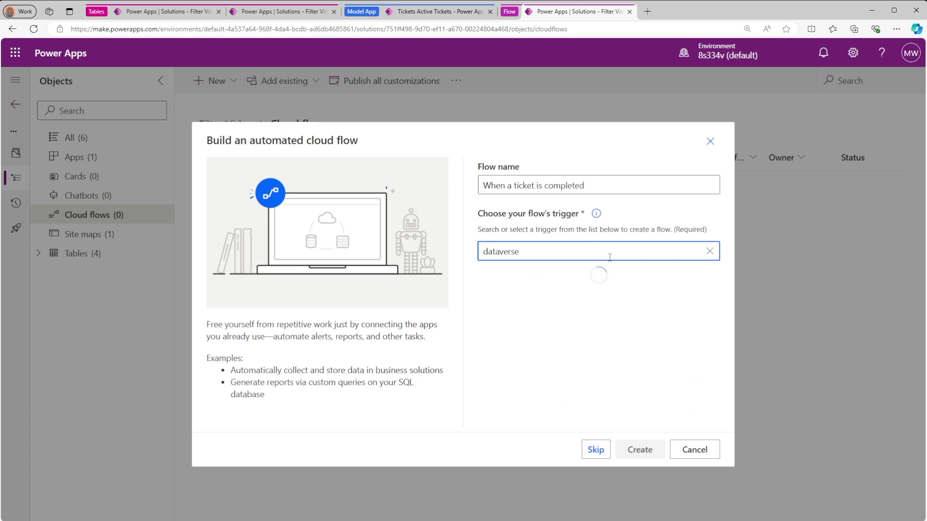
left_click(585, 318)
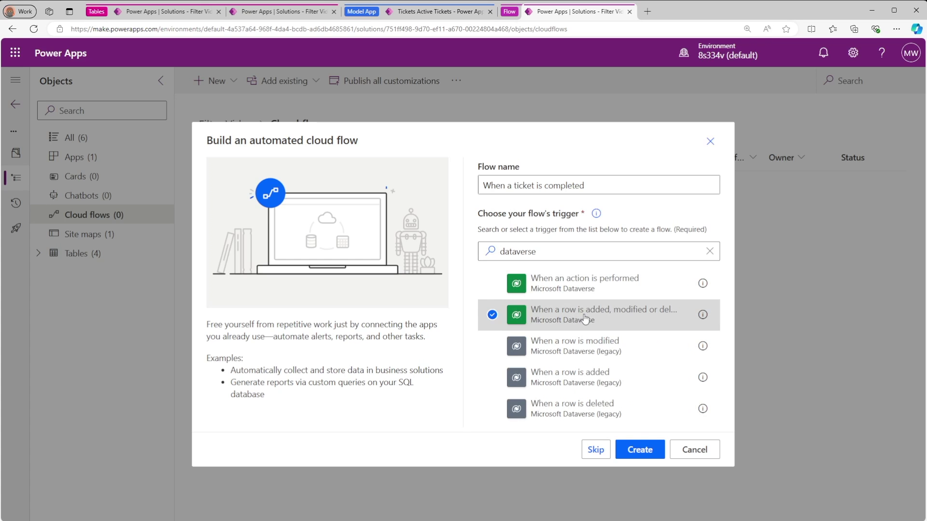
Create the flow and set its trigger to Modified rows on the Tickets table with Organization scope
left_click(640, 450)
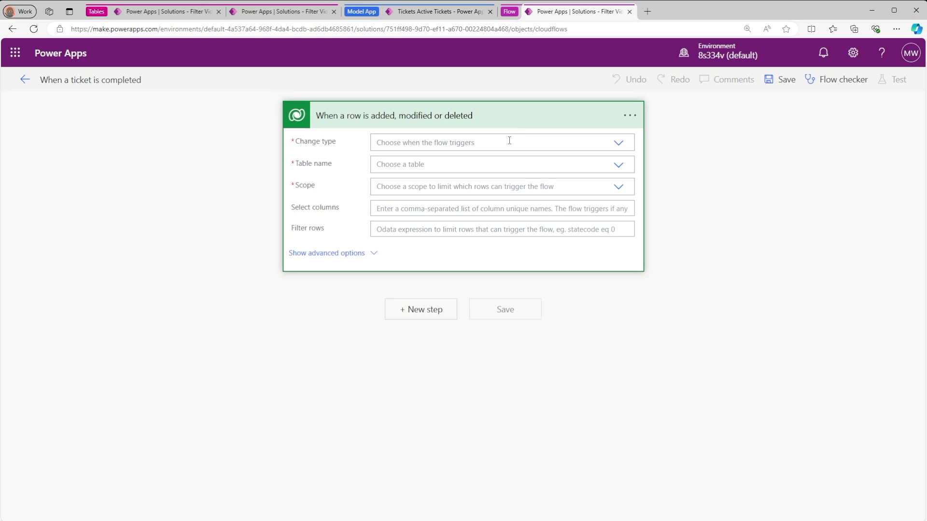
left_click(618, 143)
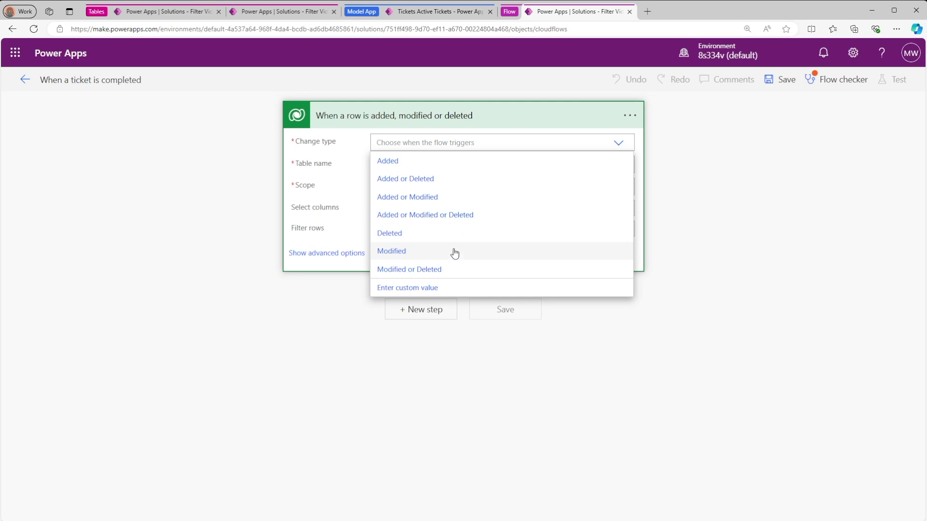
left_click(453, 251)
left_click(453, 164)
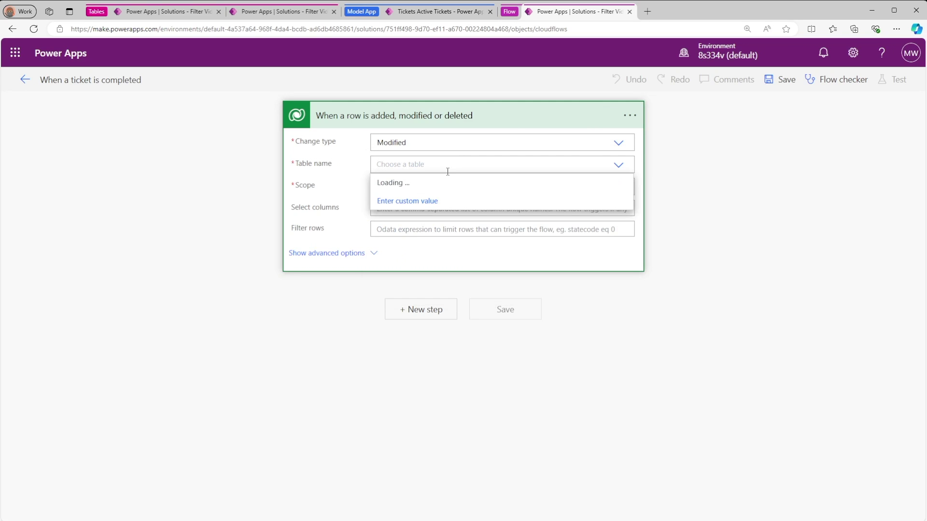
type("tickets")
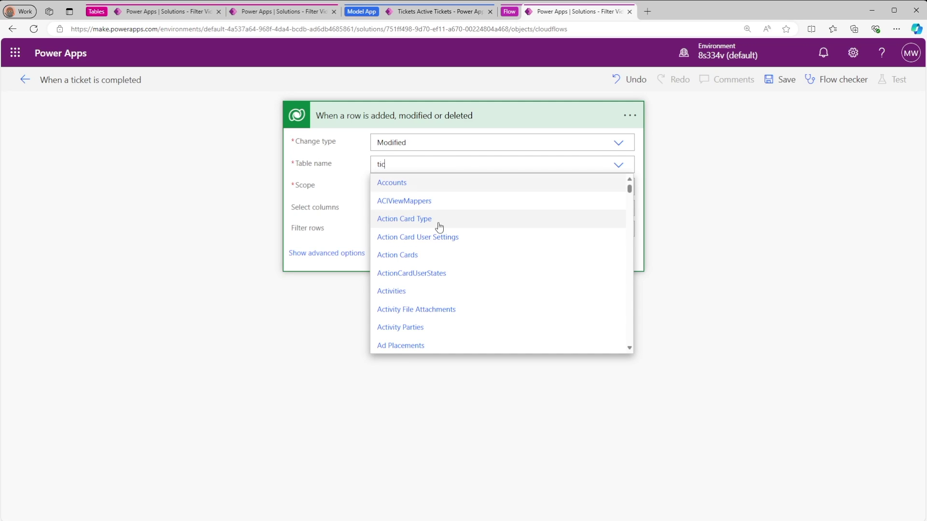
left_click(431, 183)
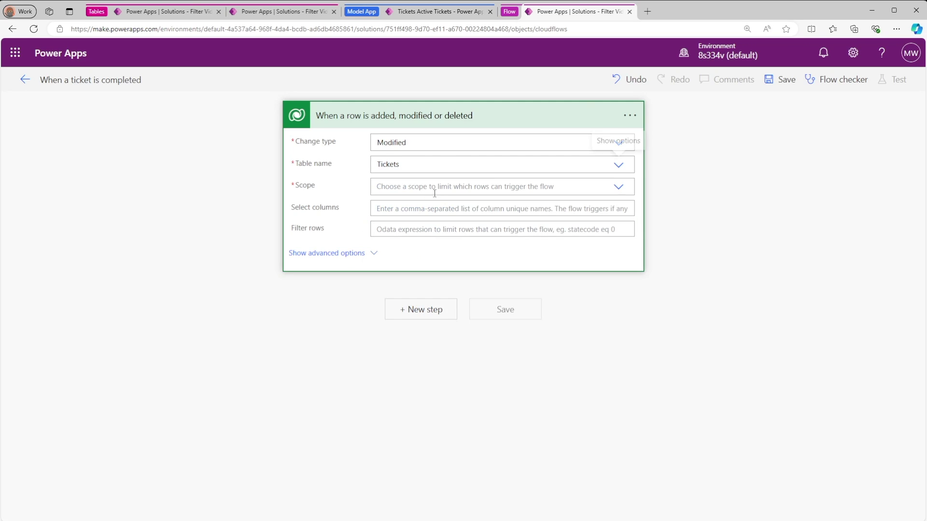
left_click(436, 190)
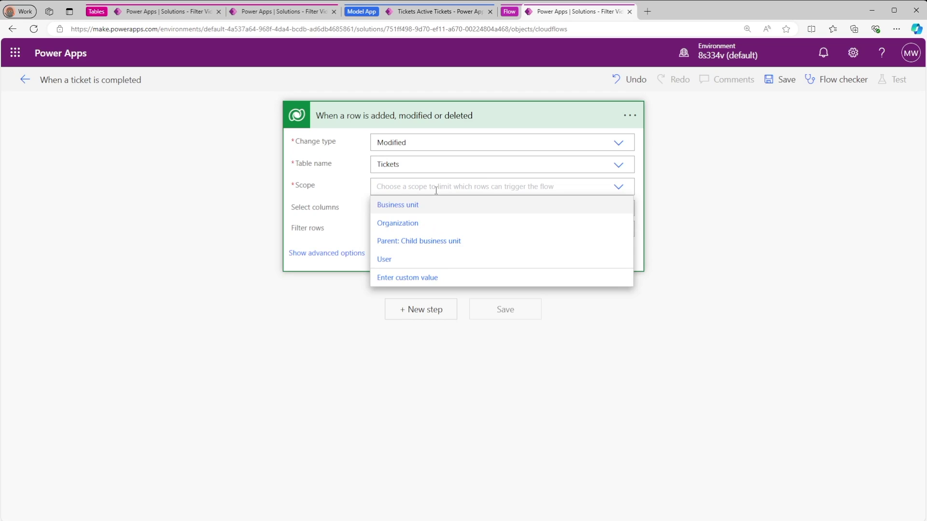
left_click(439, 223)
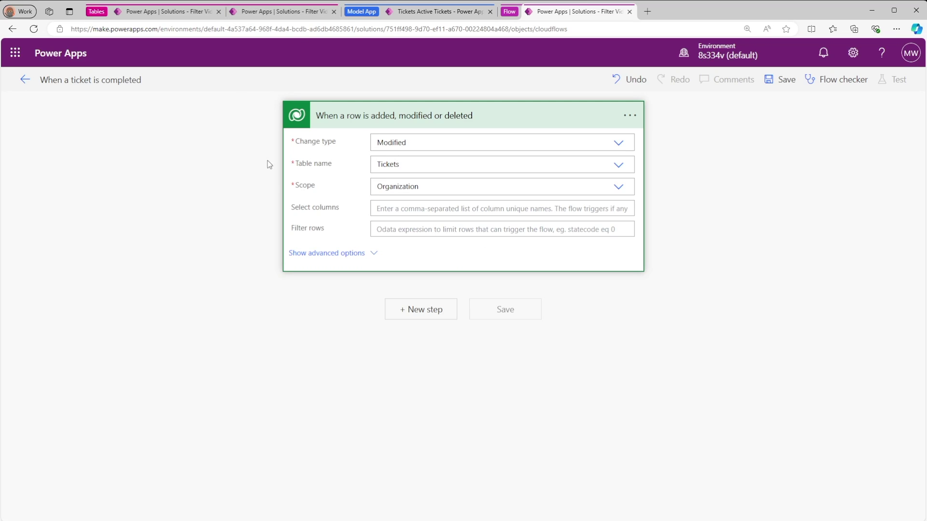
left_click(196, 12)
Copy the Status column's logical name cr314_status from its advanced options in the Tickets table
left_click(280, 12)
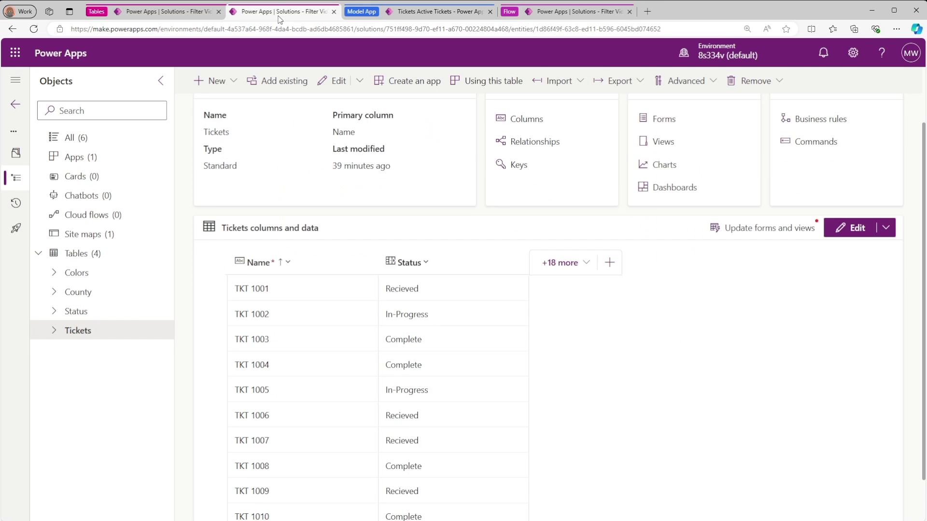
scroll(405, 320, "down", 1)
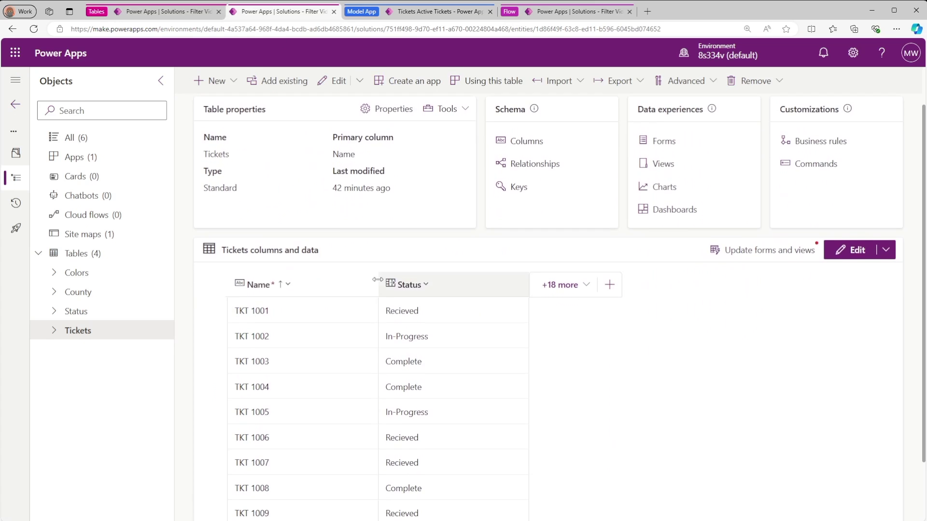
left_click(423, 286)
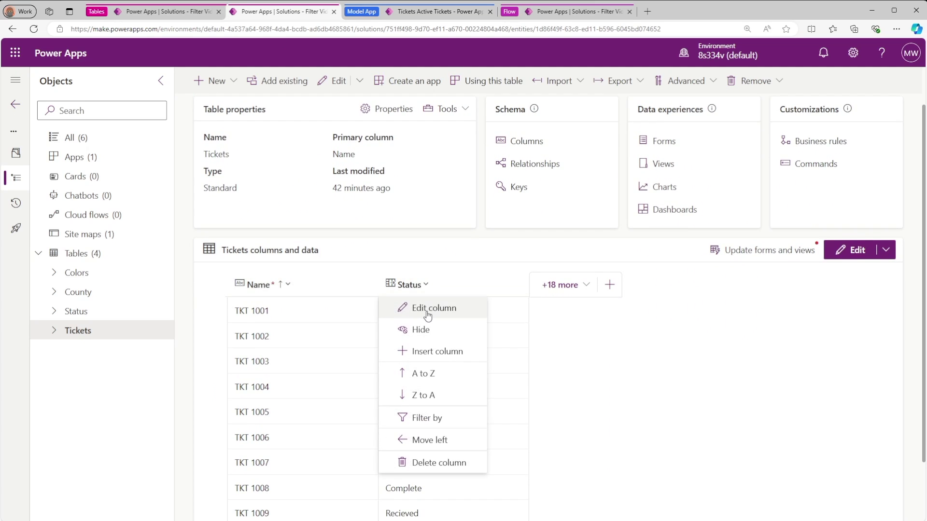
left_click(428, 312)
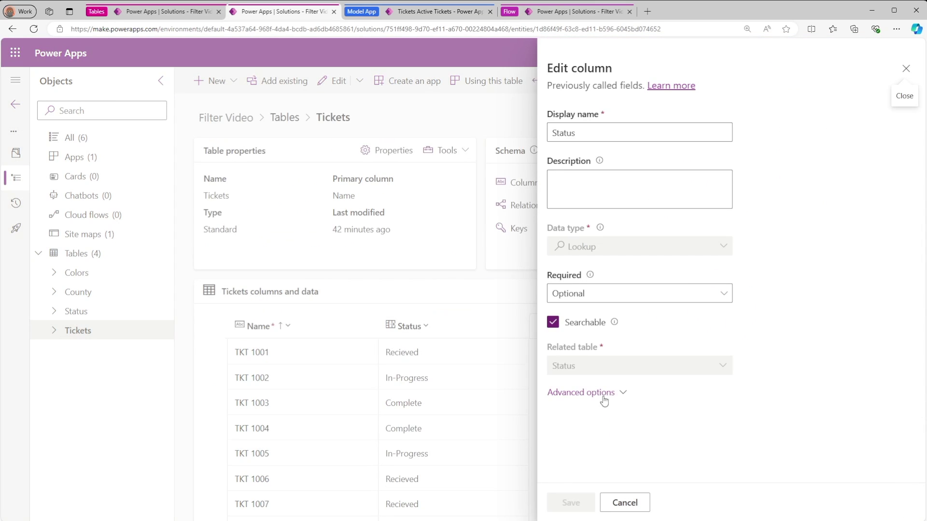
left_click(581, 393)
scroll(611, 350, "down", 2)
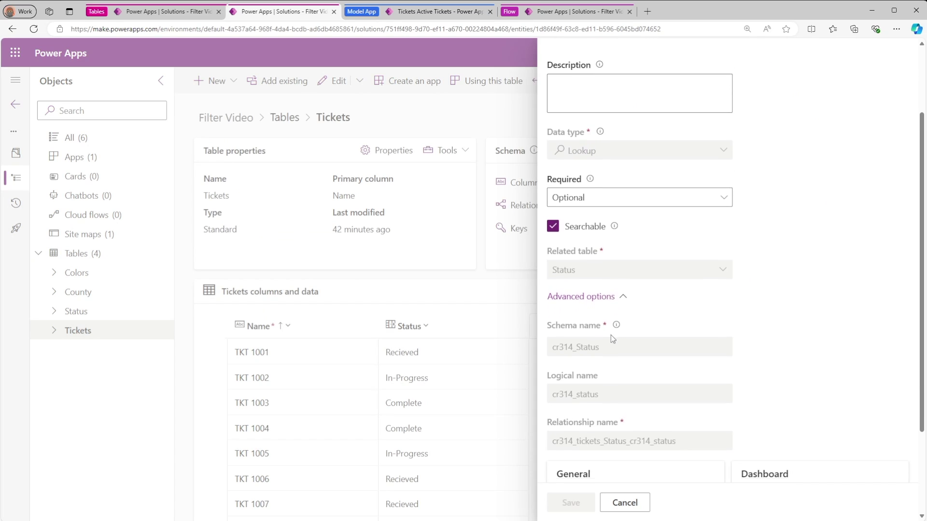
double_click(614, 393)
key("ctrl+c")
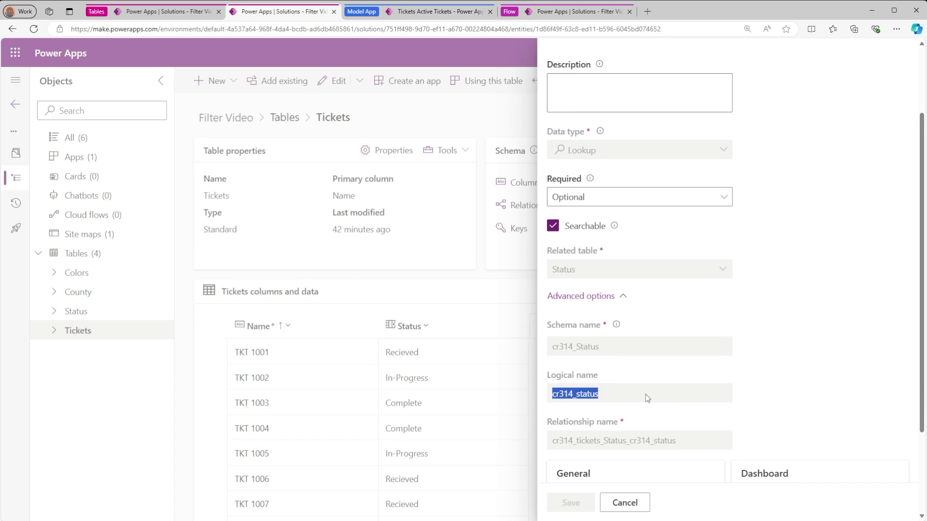
Paste cr314_status into the flow trigger's Select columns field
left_click(549, 8)
key("ctrl+v")
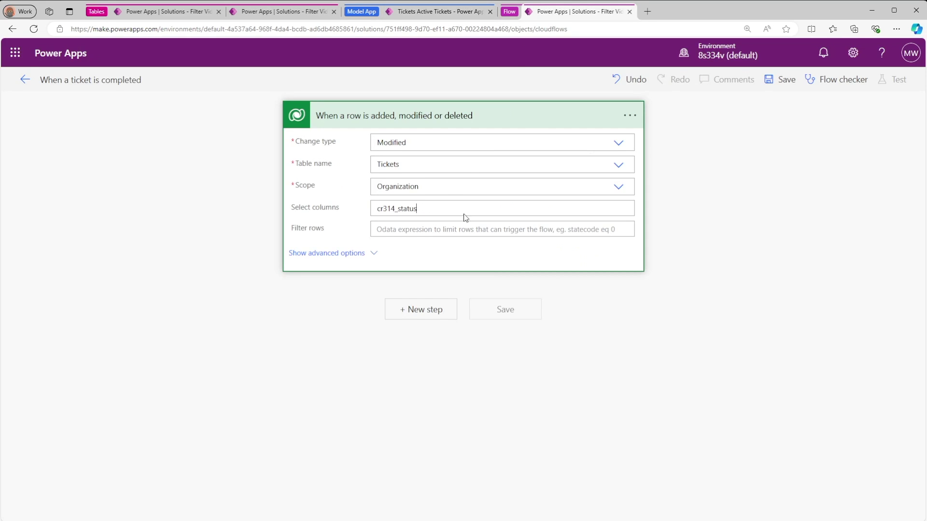
left_click(676, 212)
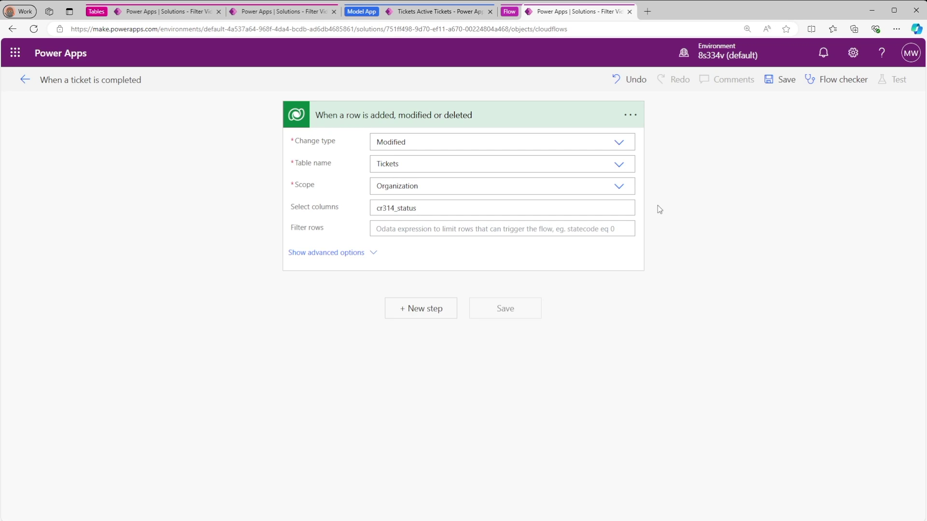
left_click(456, 15)
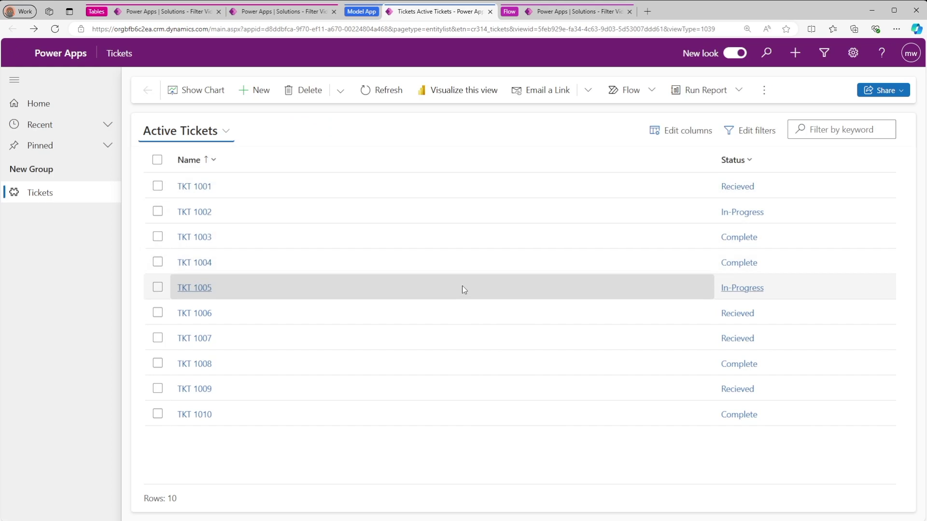
left_click(555, 12)
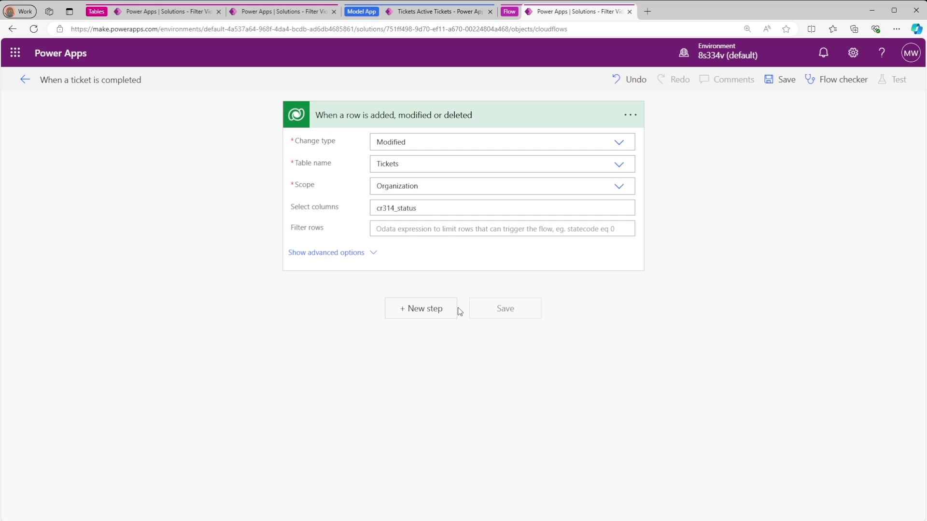
left_click(430, 236)
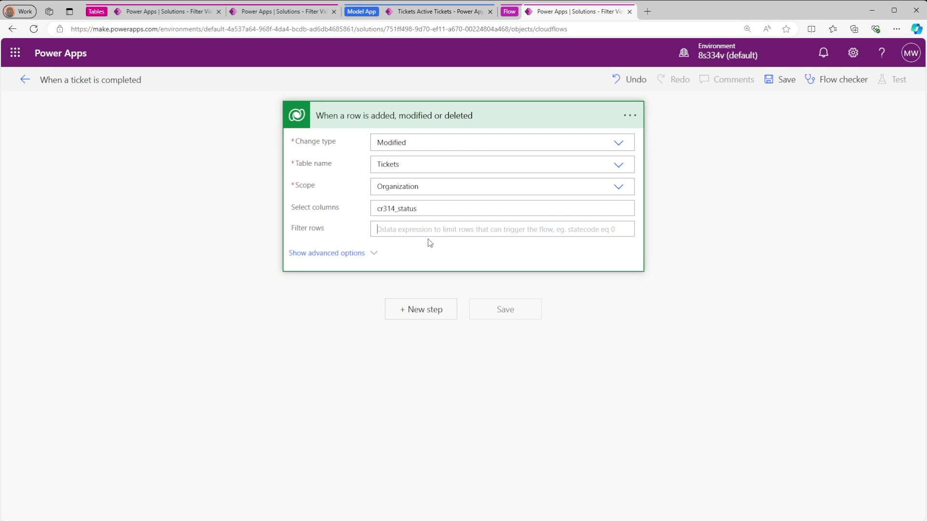
key("ctrl+v")
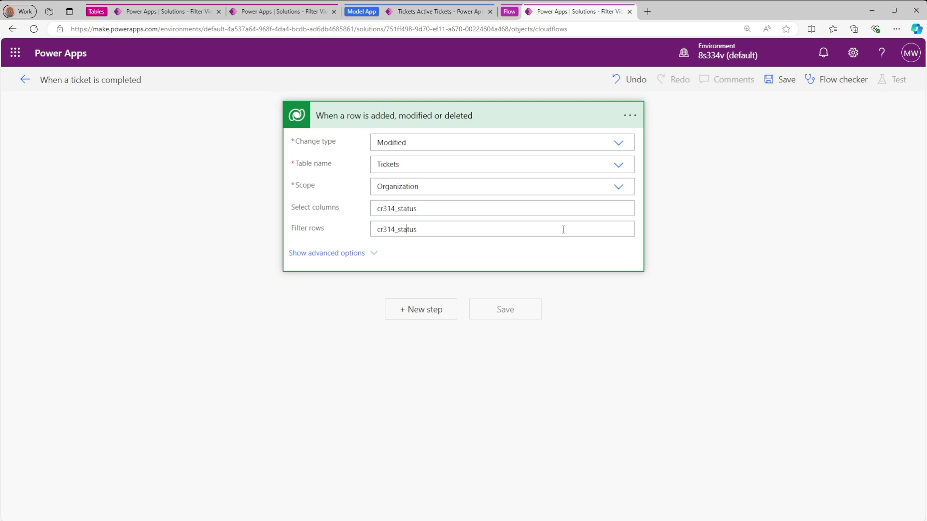
type("_status_value")
left_click(170, 17)
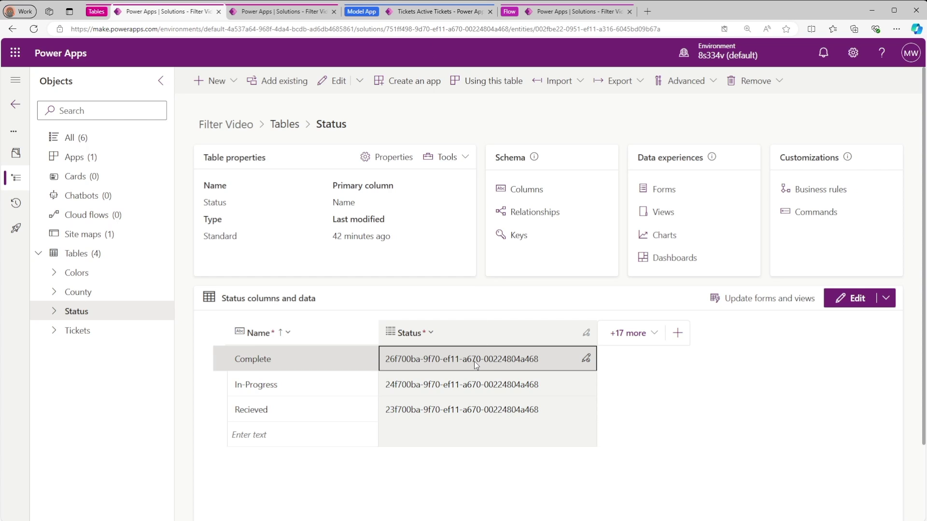
left_click(566, 11)
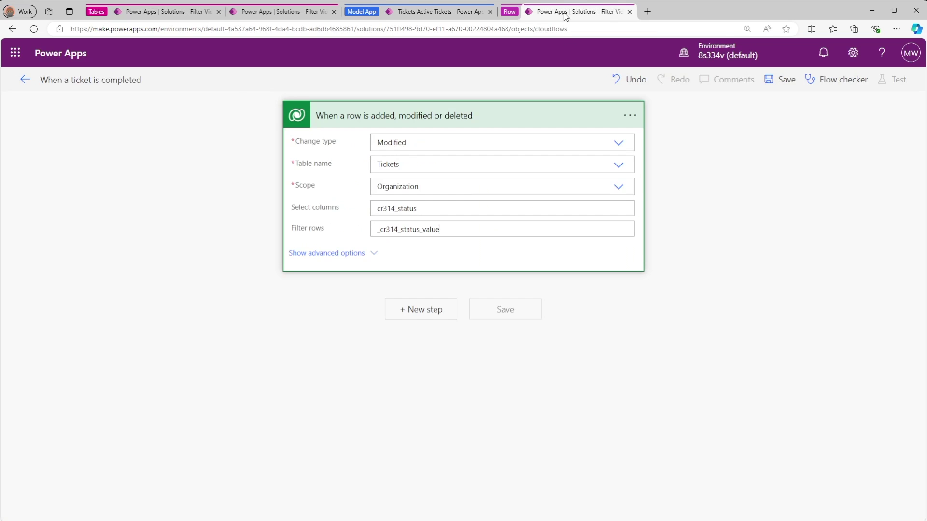
left_click(531, 232)
type("eq")
key("ctrl+v")
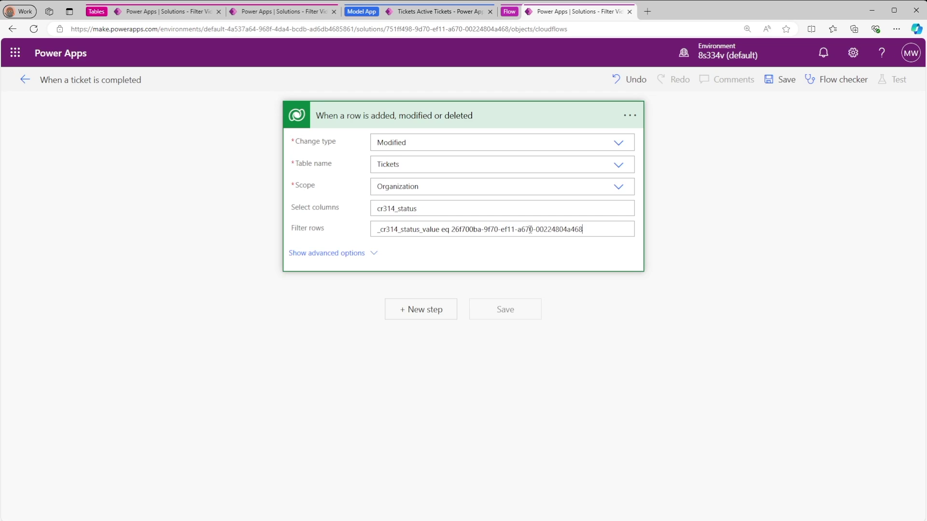
left_click(779, 79)
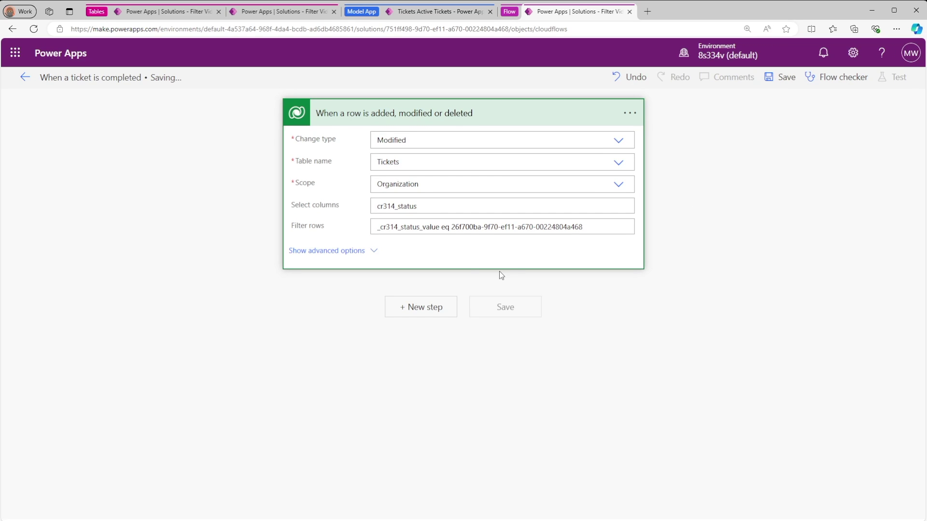
Add a Condition step comparing 1 with 1, then go back and select the flow in Cloud flows
left_click(451, 307)
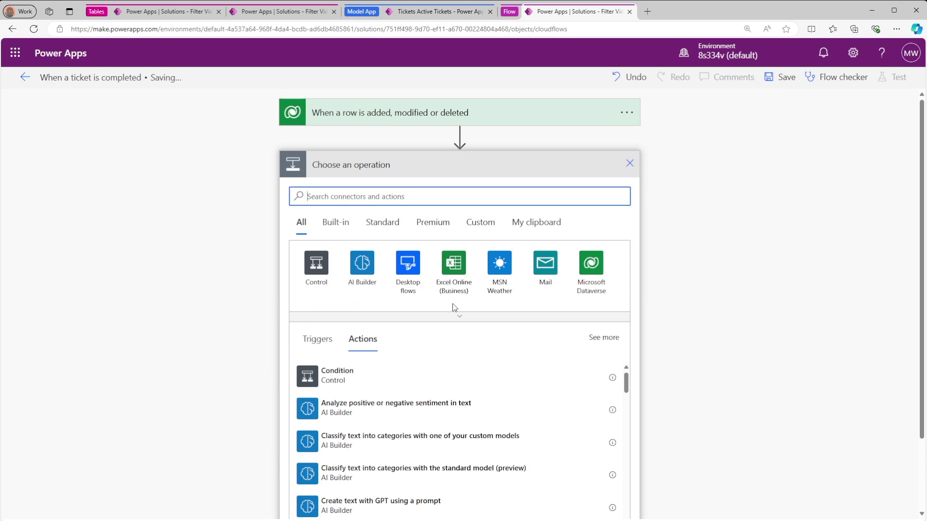
type("conditio")
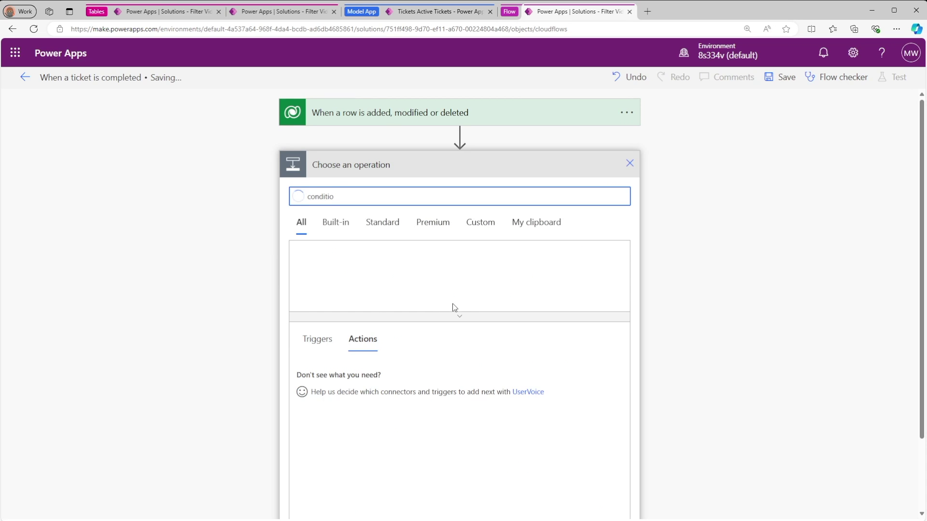
left_click(338, 375)
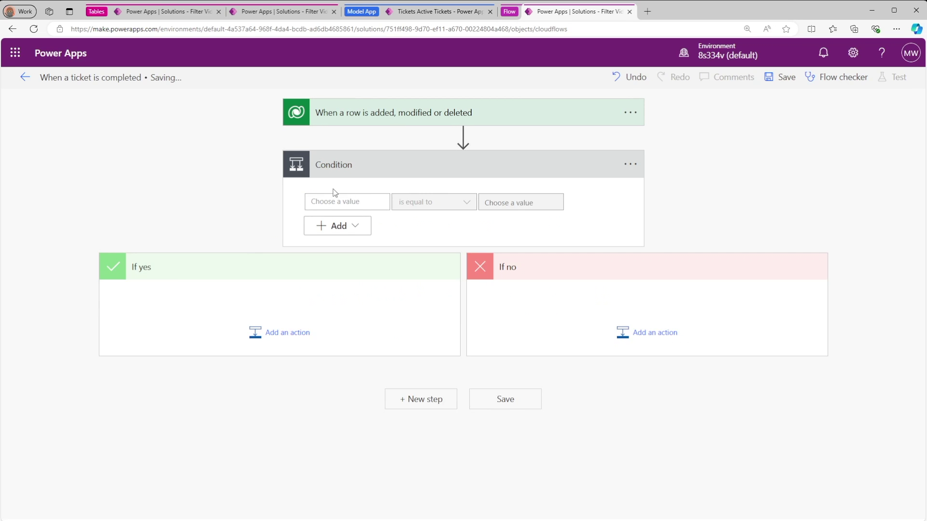
left_click(347, 200)
type("1")
left_click(522, 202)
type("1")
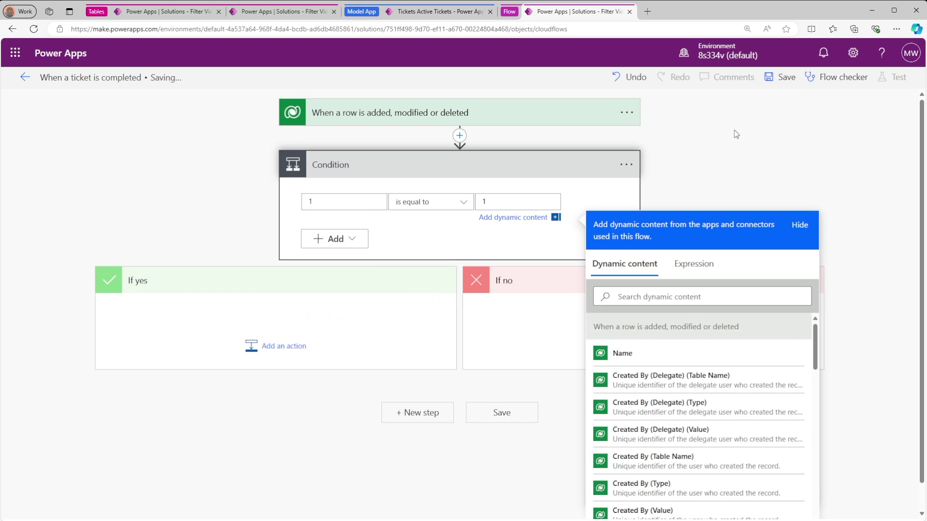
left_click(556, 176)
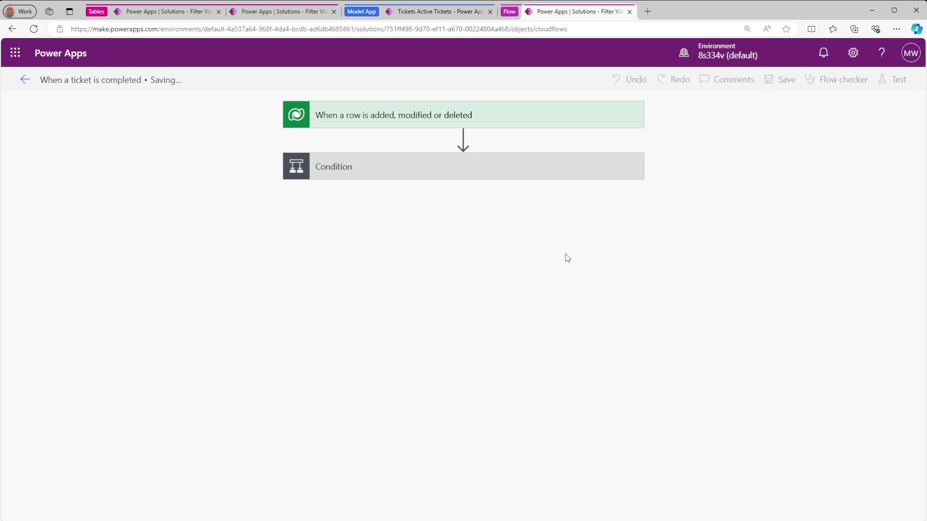
left_click(25, 79)
left_click(239, 187)
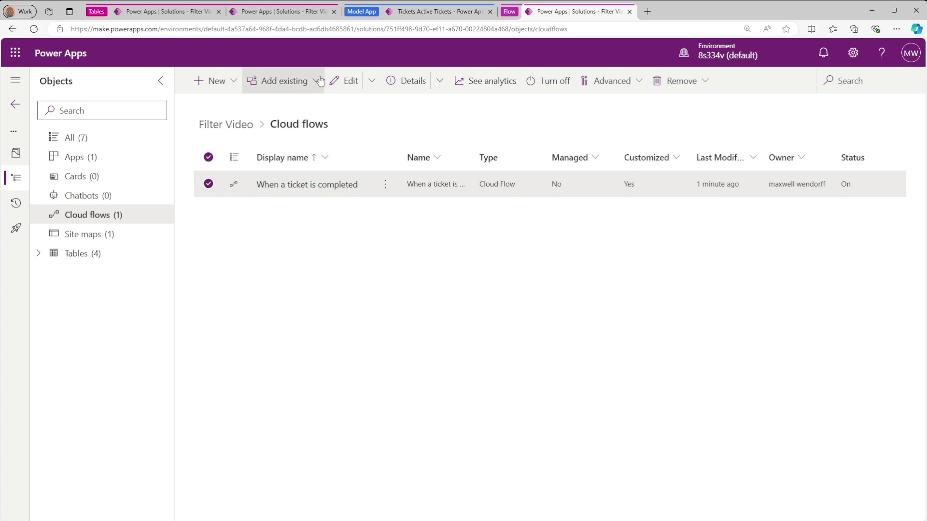
Open the flow's details page, then open ticket TKT 1003 from Active Tickets
left_click(400, 82)
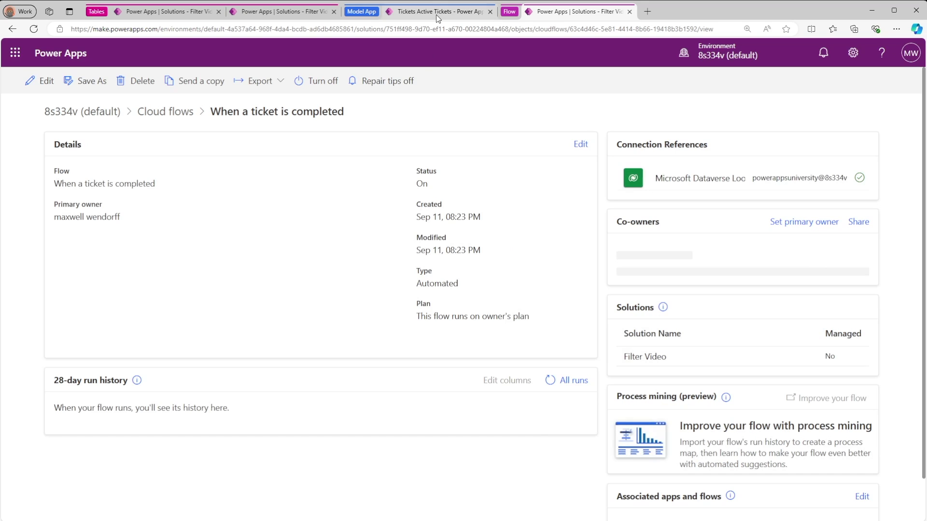
left_click(436, 13)
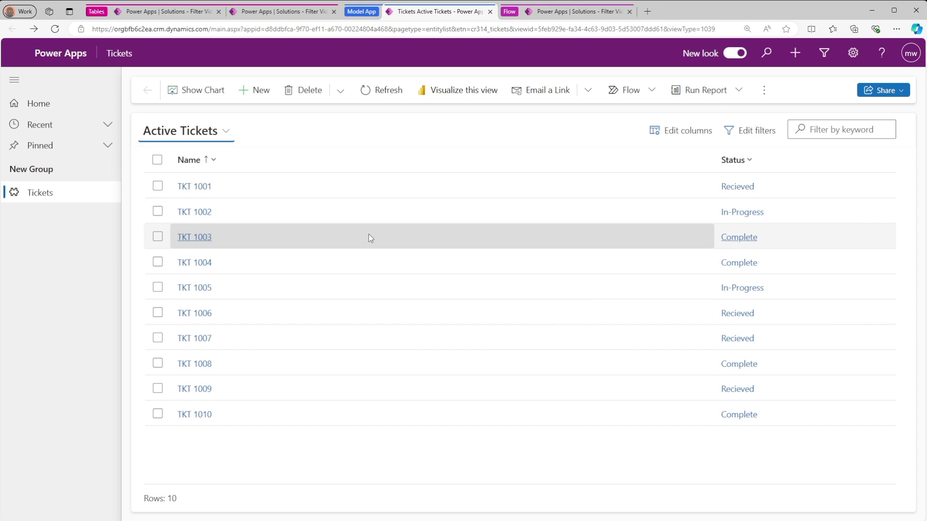
left_click(356, 237)
double_click(355, 236)
Change TKT 1003's status to Recieved, save and close it, and refresh the run history
left_click(328, 252)
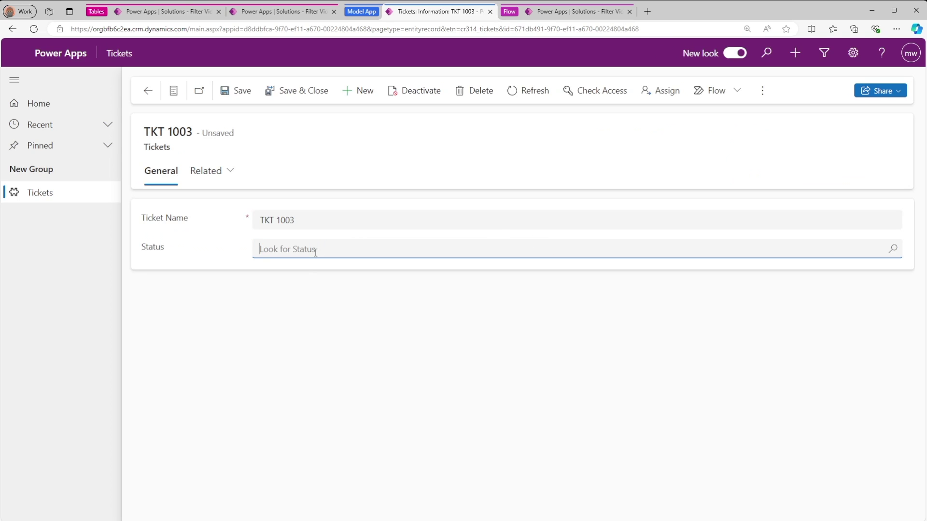
left_click(315, 249)
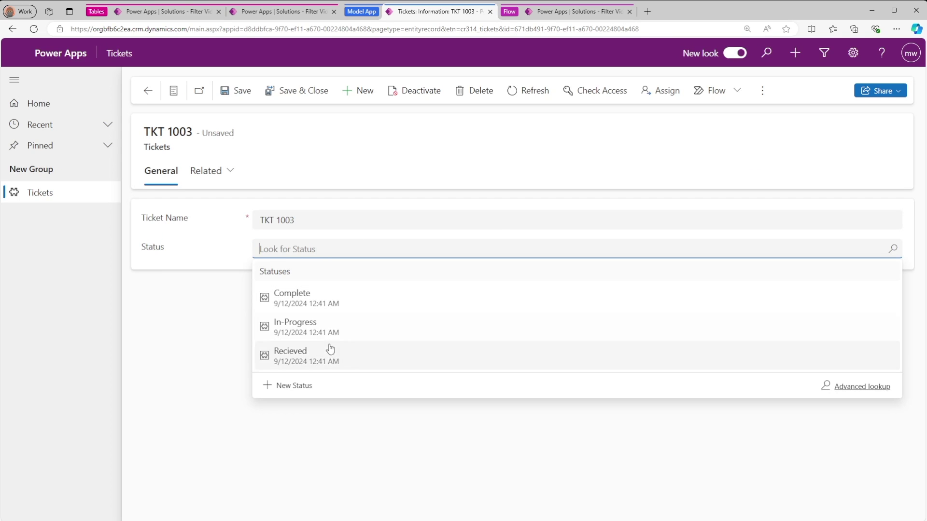
left_click(329, 357)
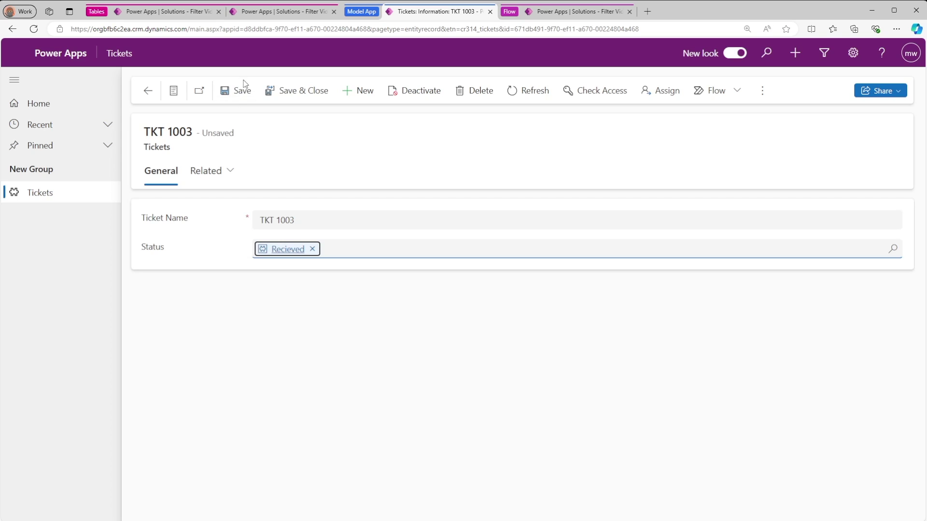
left_click(237, 94)
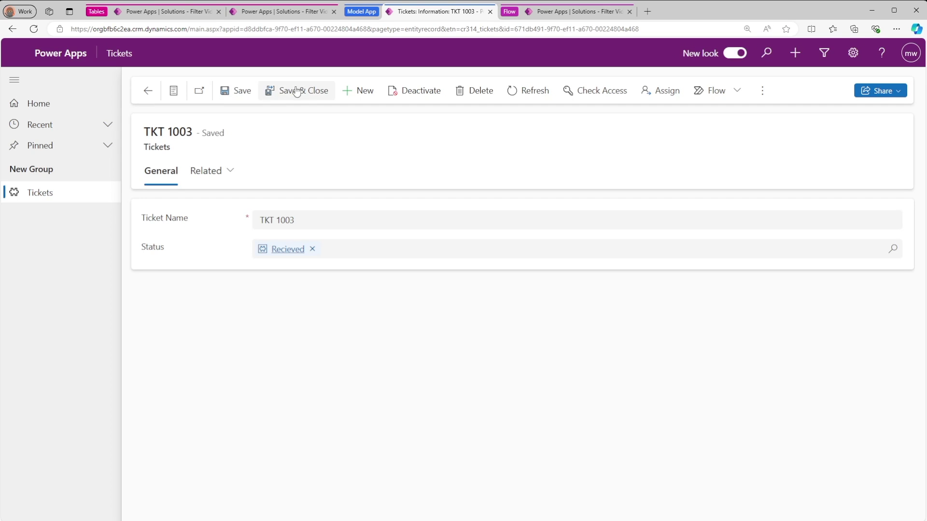
left_click(305, 91)
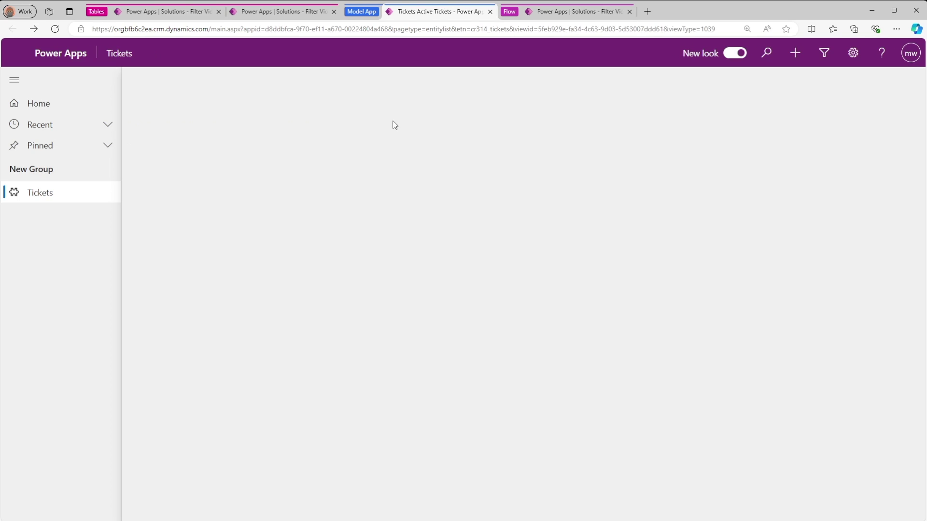
left_click(555, 12)
left_click(551, 381)
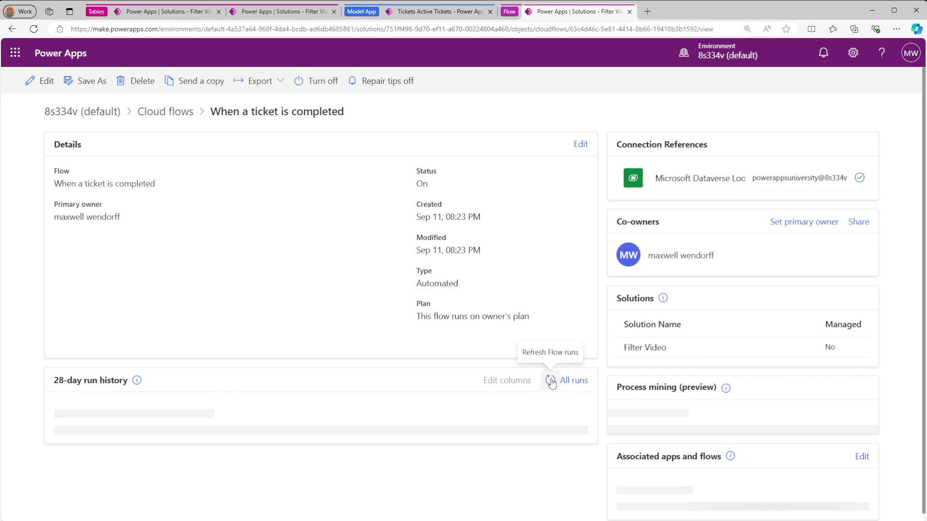
Set TKT 1001's status to Complete, save and close it, and refresh the flow's run history
left_click(457, 12)
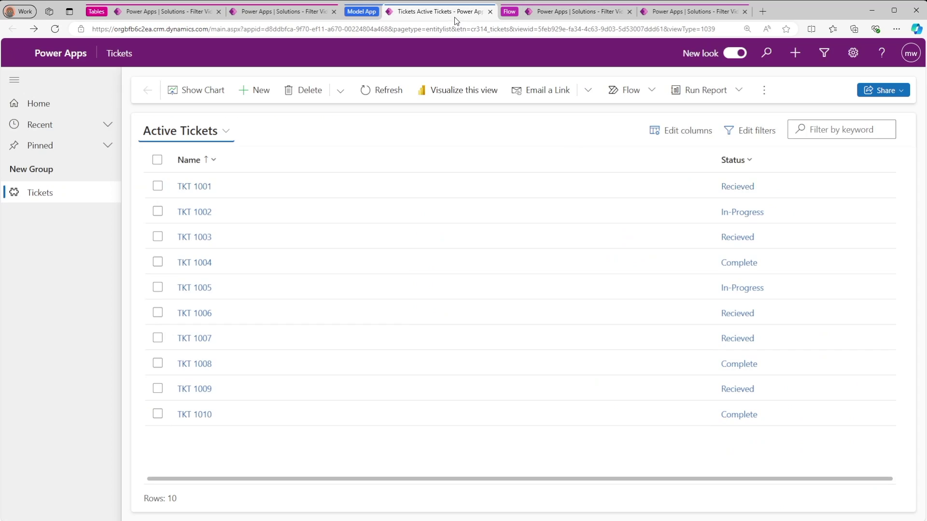
double_click(376, 188)
left_click(314, 249)
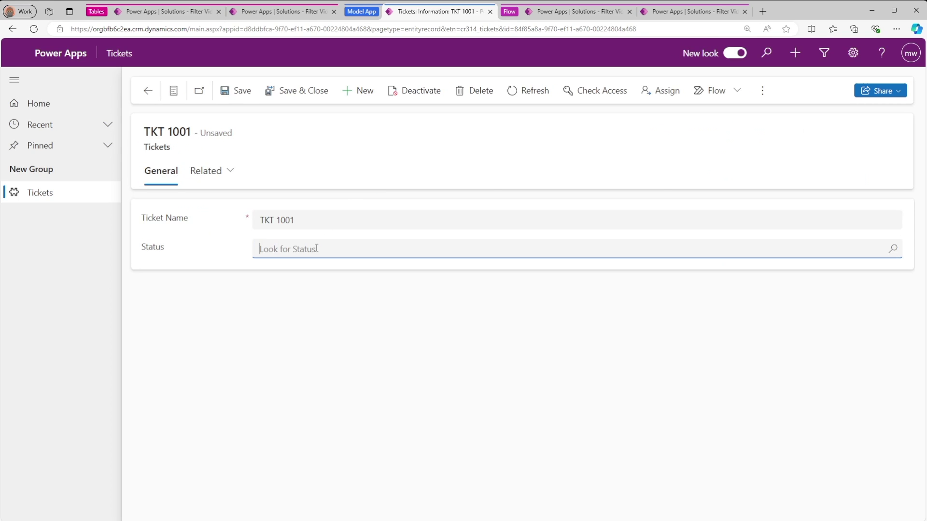
left_click(316, 248)
left_click(309, 295)
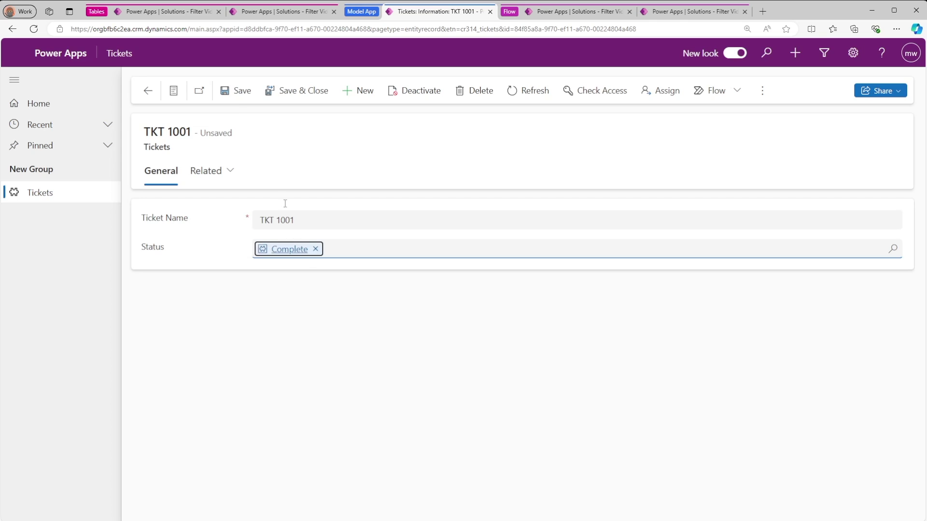
left_click(235, 102)
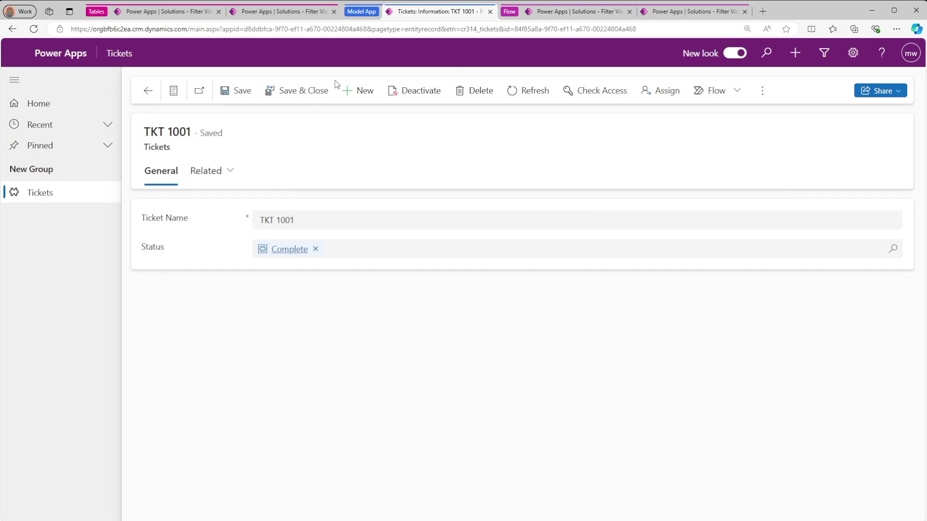
left_click(309, 91)
left_click(583, 13)
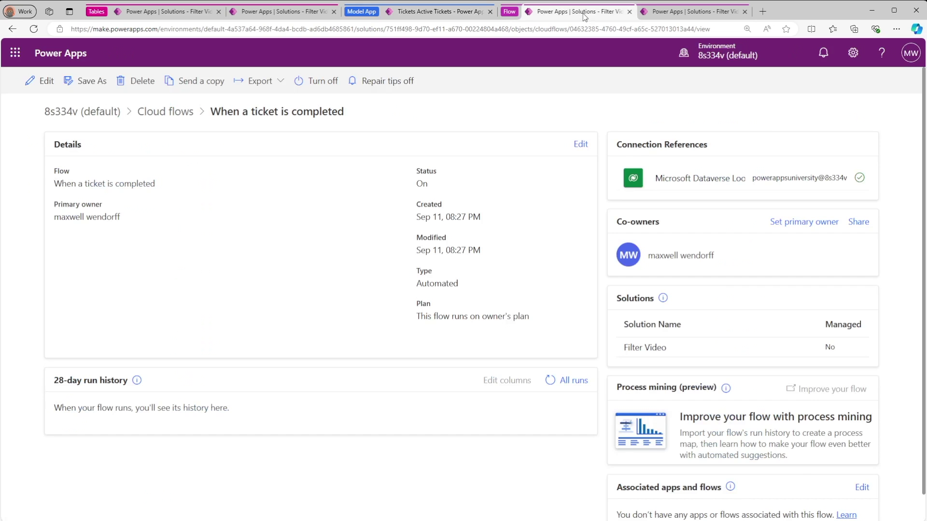
left_click(550, 382)
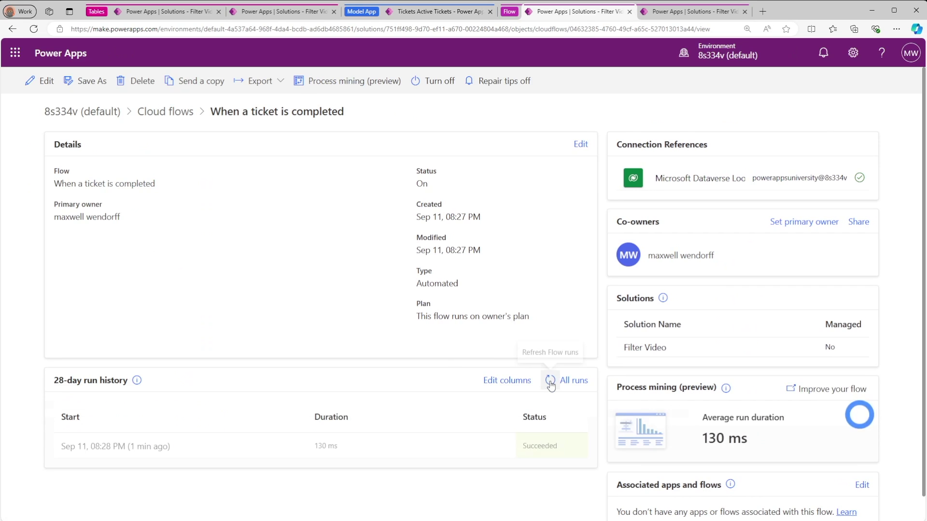
Open the succeeded 130 ms run to view the filtered trigger and Condition step
left_click(159, 449)
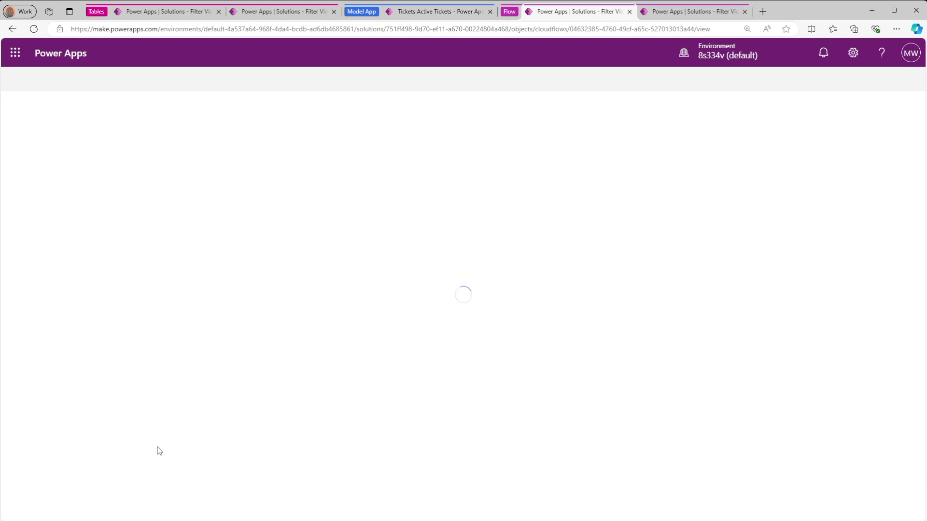